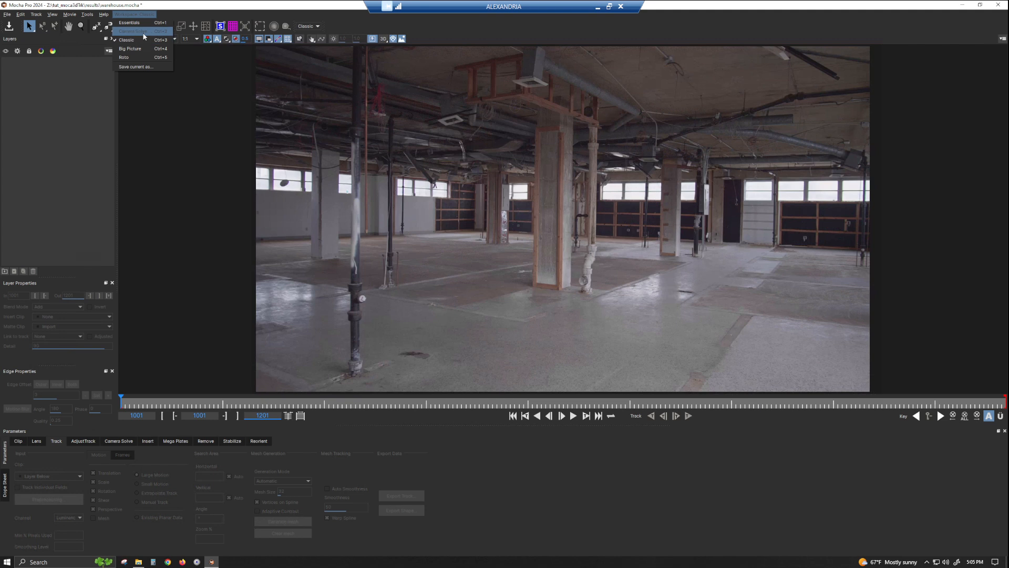
- Switch to the Camera Solve workspace and solve the camera for the warehouse clip
{"action": "left_click", "coordinate": [137, 31]}
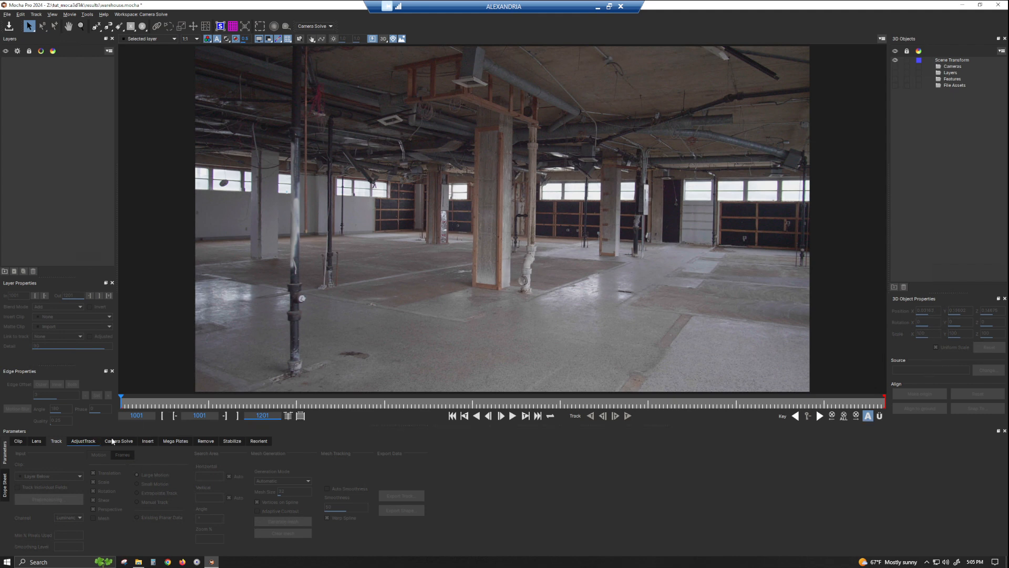
{"action": "left_click", "coordinate": [119, 441]}
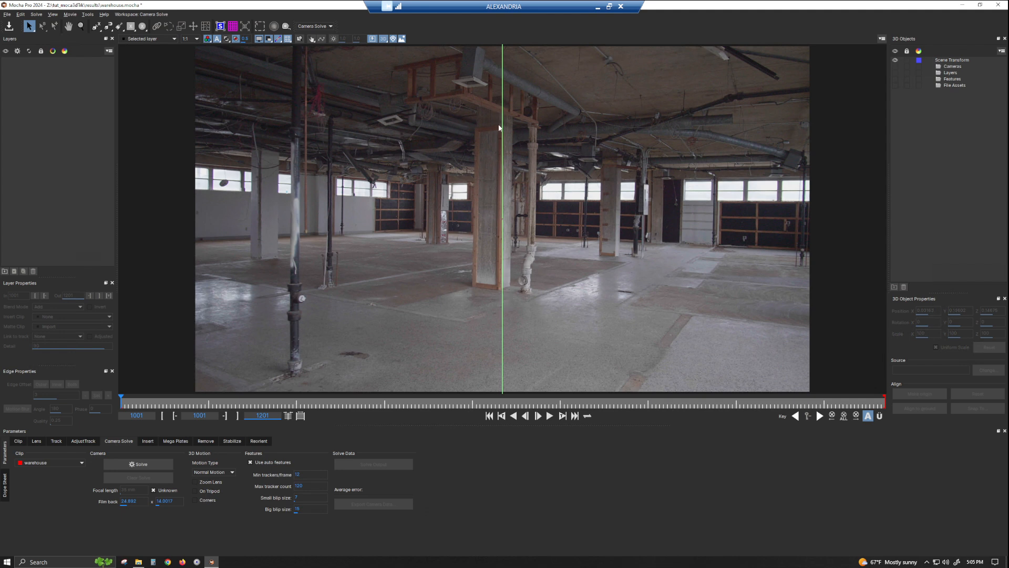
{"action": "left_click", "coordinate": [161, 466]}
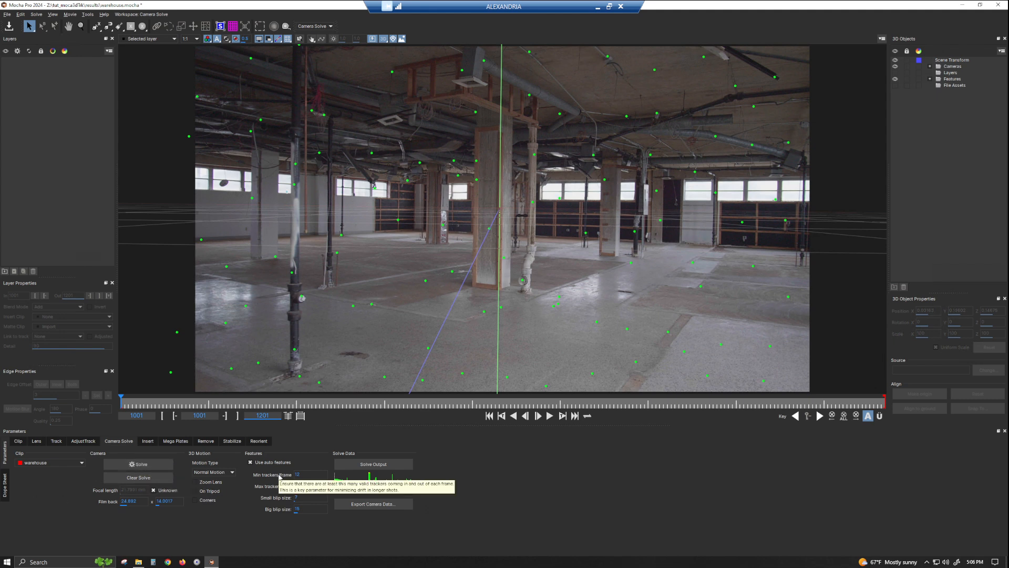
- Clear the camera solve and try out the 3D motion types and the Zoom Lens, On Tripod and Corners options
{"action": "left_click", "coordinate": [165, 478]}
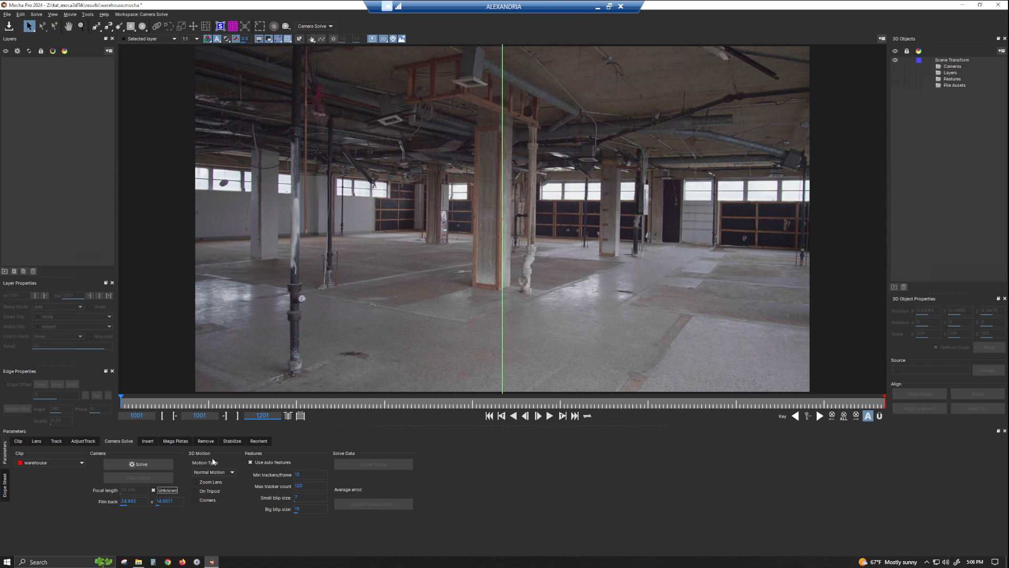
{"action": "left_click", "coordinate": [230, 473]}
{"action": "left_click", "coordinate": [224, 479]}
{"action": "left_click_drag", "start_coordinate": [184, 404], "coordinate": [102, 397]}
{"action": "left_click_drag", "start_coordinate": [173, 408], "coordinate": [117, 407]}
{"action": "left_click", "coordinate": [225, 472]}
{"action": "left_click", "coordinate": [218, 486]}
{"action": "left_click", "coordinate": [216, 493]}
{"action": "left_click", "coordinate": [209, 480]}
{"action": "left_click", "coordinate": [211, 493]}
{"action": "left_click", "coordinate": [211, 493]}
{"action": "left_click", "coordinate": [205, 502]}
- Solve the camera with Normal Motion, and set min trackers/frame to 34 and max tracker count to 400
{"action": "left_click", "coordinate": [159, 466]}
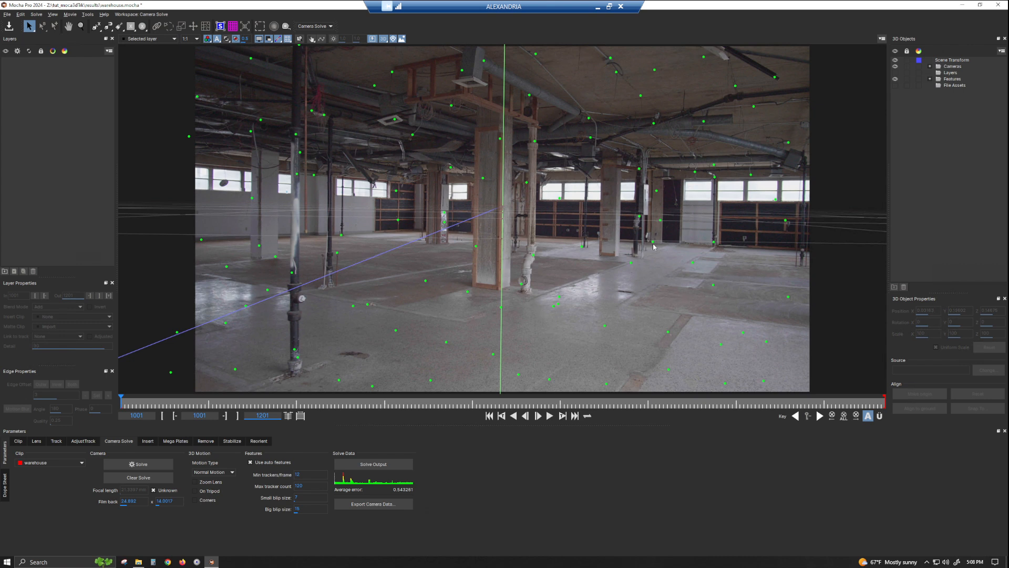
{"action": "double_click", "coordinate": [298, 475]}
{"action": "type", "text": "35"}
{"action": "key", "text": "BackSpace"}
{"action": "type", "text": "4"}
{"action": "double_click", "coordinate": [317, 484]}
{"action": "type", "text": "400"}
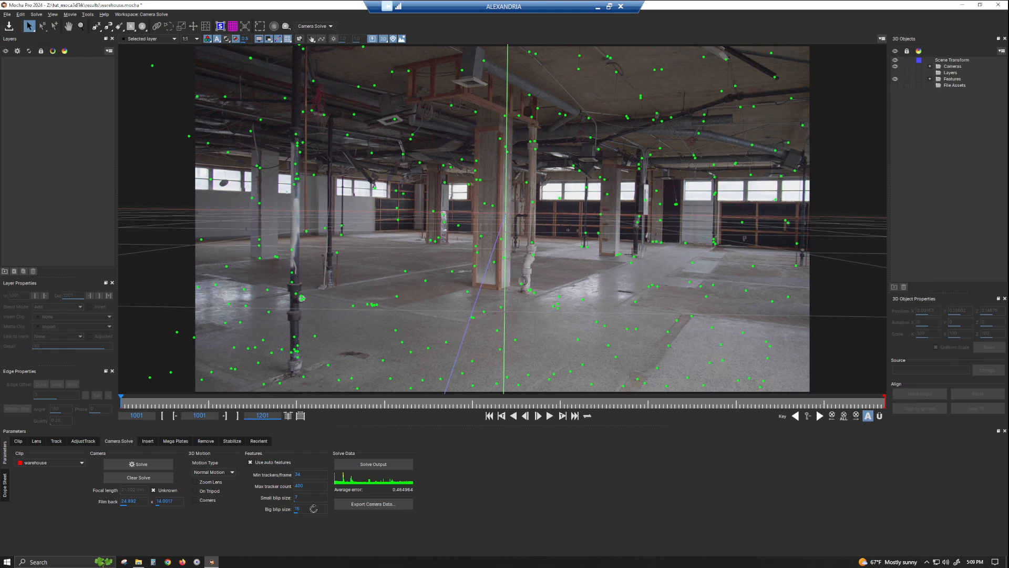
- Set the max tracker count to 1400 and solve the camera again
{"action": "double_click", "coordinate": [304, 485]}
{"action": "type", "text": "1400"}
{"action": "left_click", "coordinate": [147, 466]}
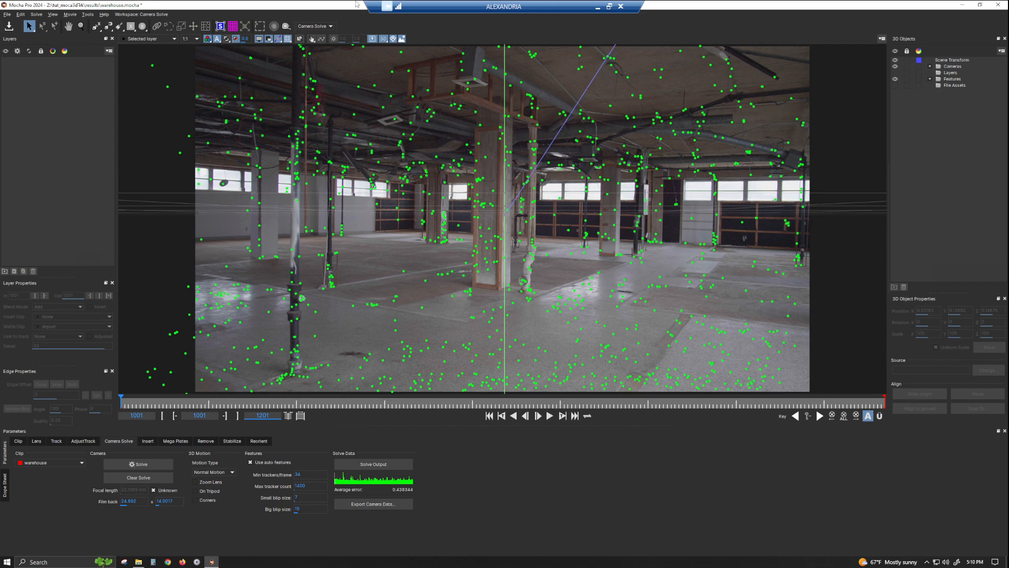
- Inspect the solved point cloud and camera in the Perspective view, and return to the Camera view
{"action": "left_click", "coordinate": [385, 40]}
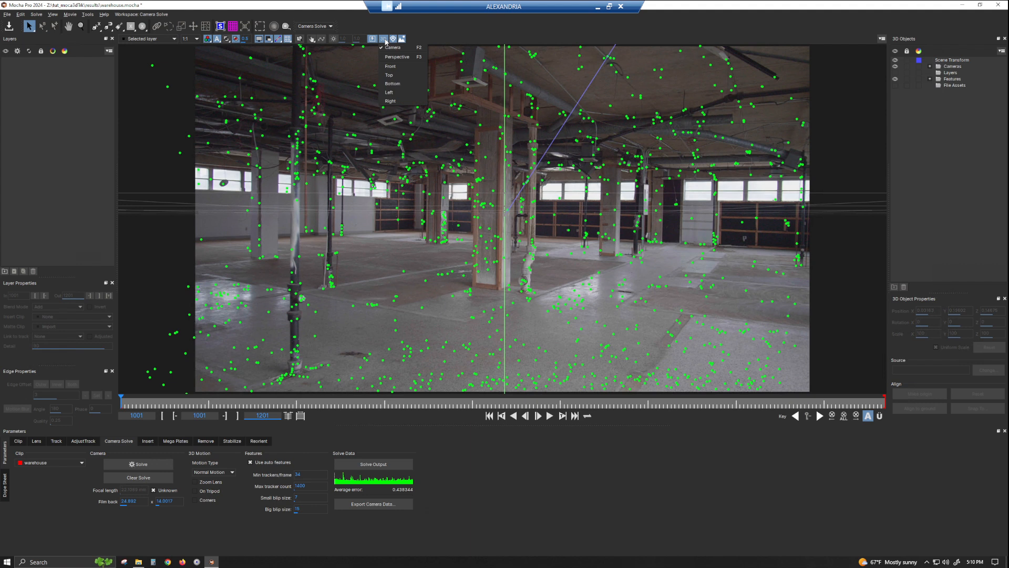
{"action": "left_click", "coordinate": [412, 57]}
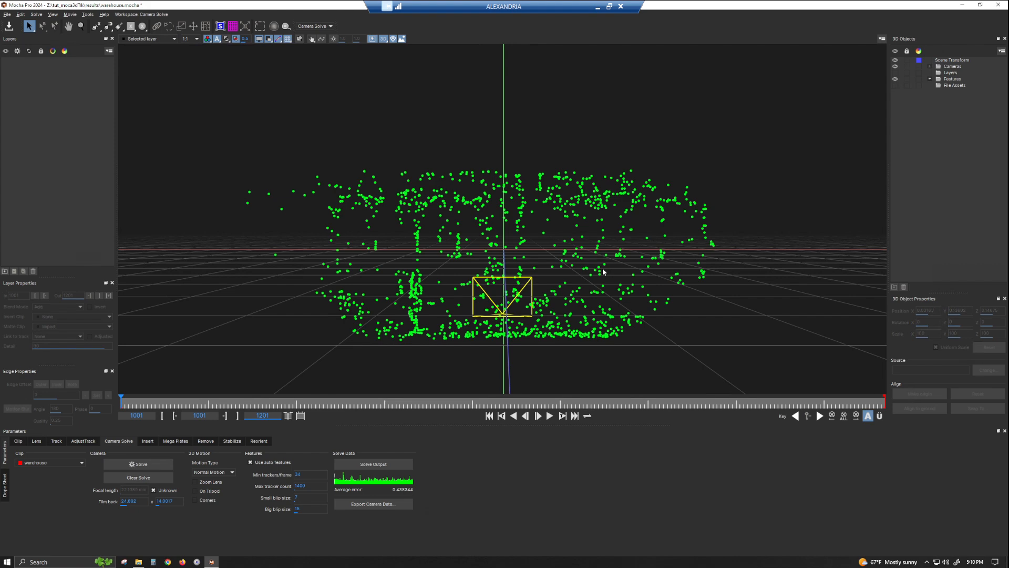
{"action": "left_click_drag", "start_coordinate": [603, 271], "coordinate": [463, 281]}
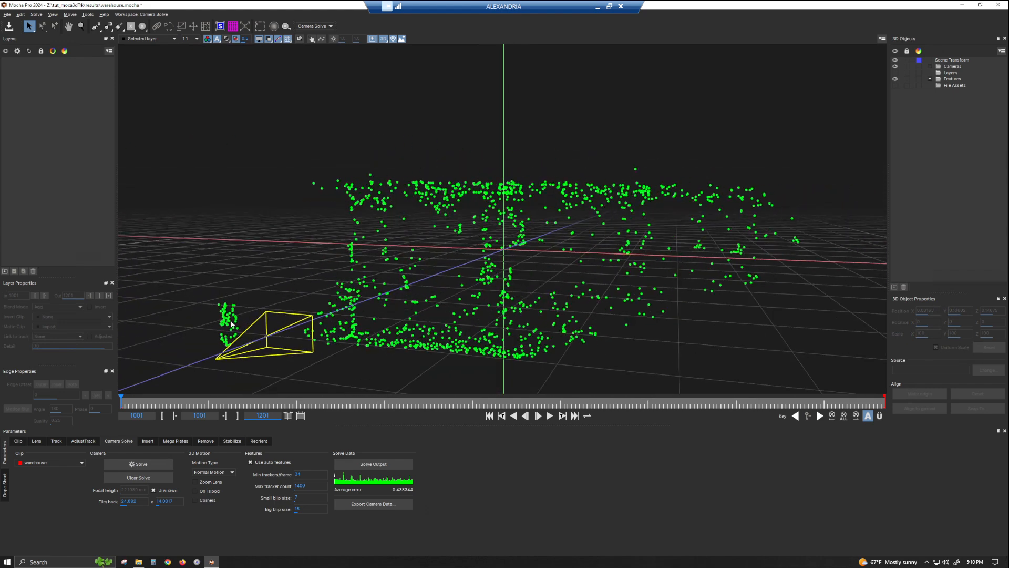
{"action": "left_click_drag", "start_coordinate": [500, 300], "coordinate": [550, 247]}
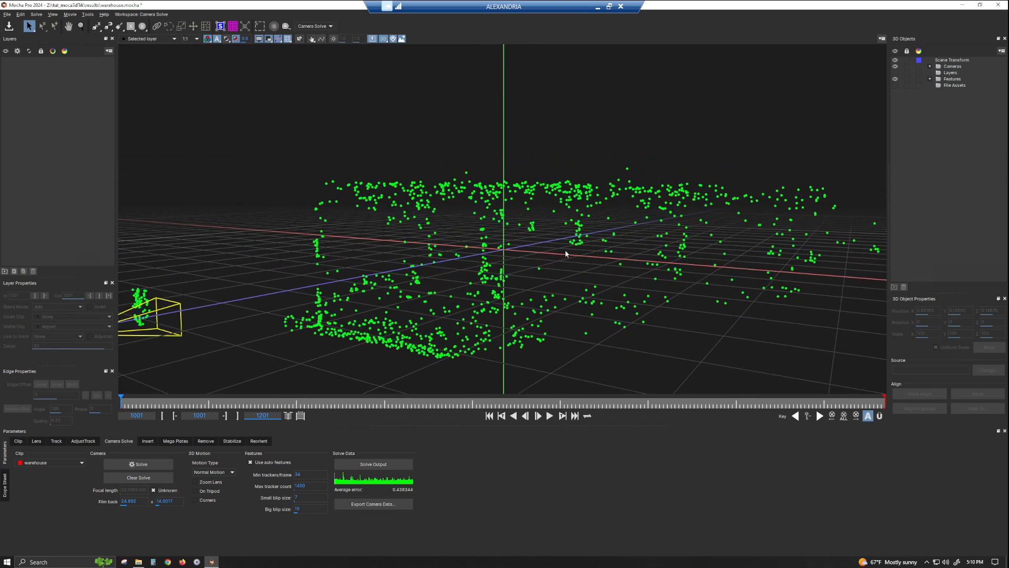
{"action": "key", "text": "3"}
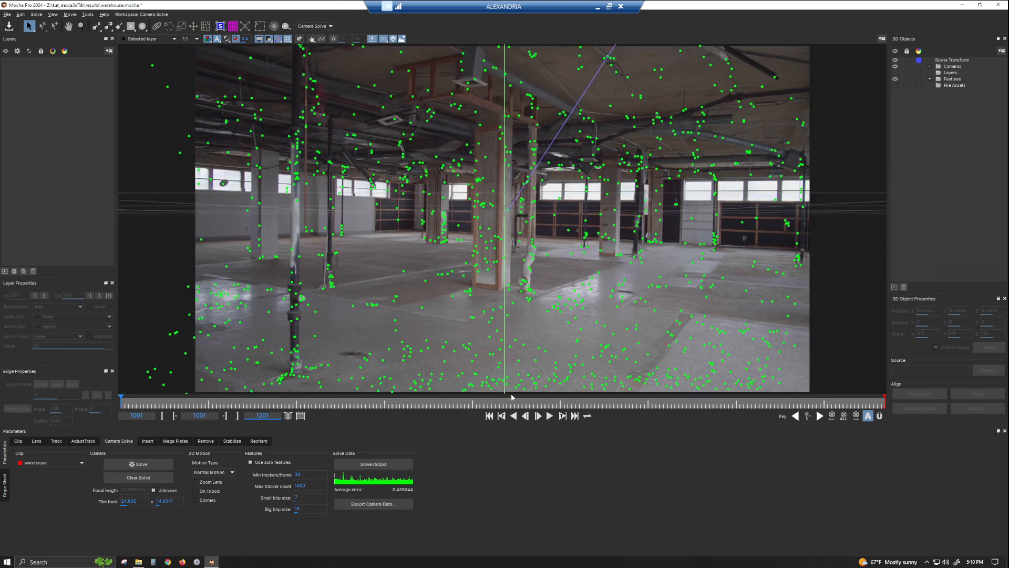
- Set the max tracker count to 400 and check the warehouse clip's format settings
{"action": "double_click", "coordinate": [300, 486]}
{"action": "type", "text": "400"}
{"action": "left_click", "coordinate": [19, 441]}
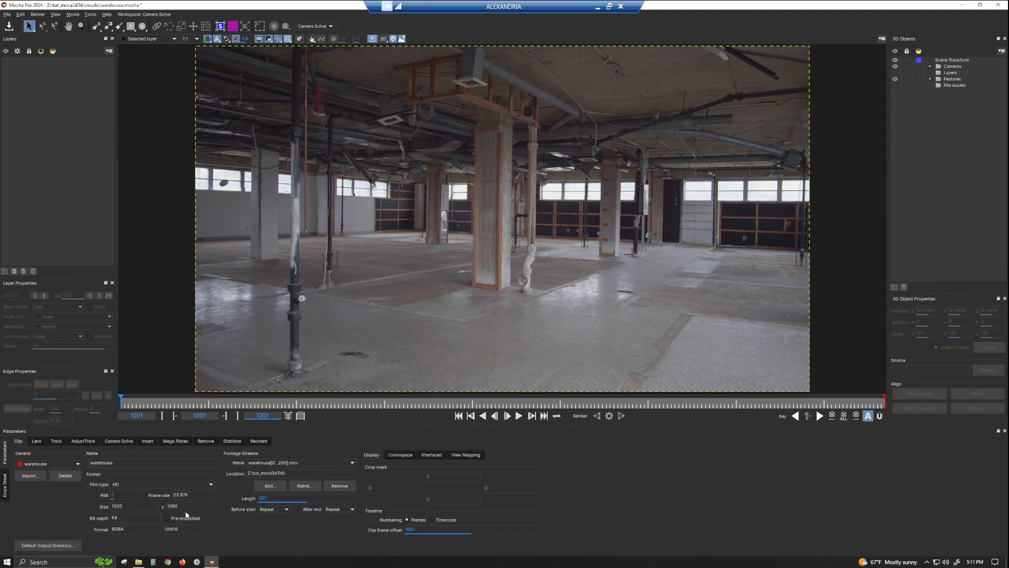
{"action": "left_click", "coordinate": [113, 444]}
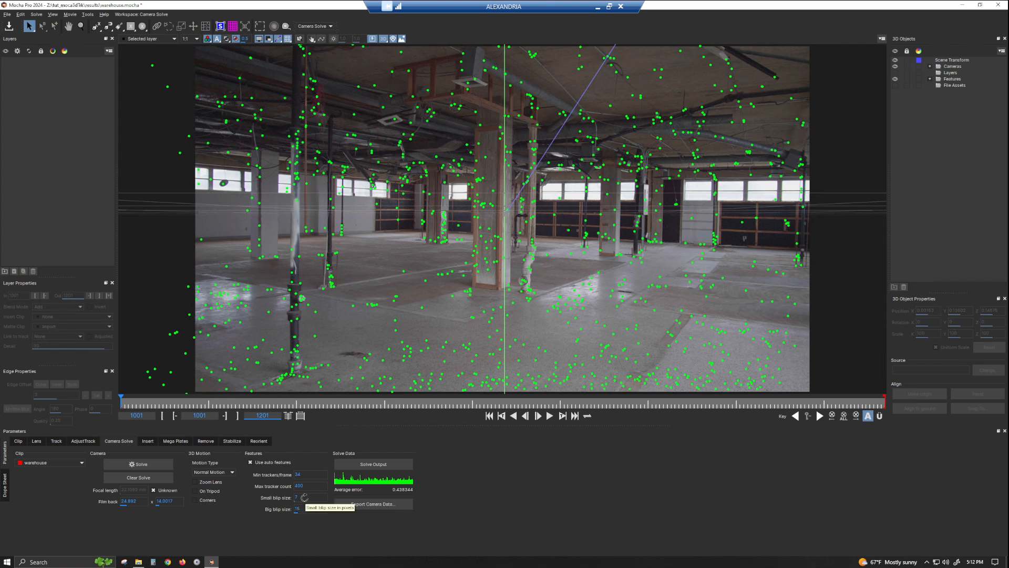
- Solve the camera with a small blip size of 9 and a big blip size of 18
{"action": "left_click", "coordinate": [304, 498]}
{"action": "left_click", "coordinate": [304, 509]}
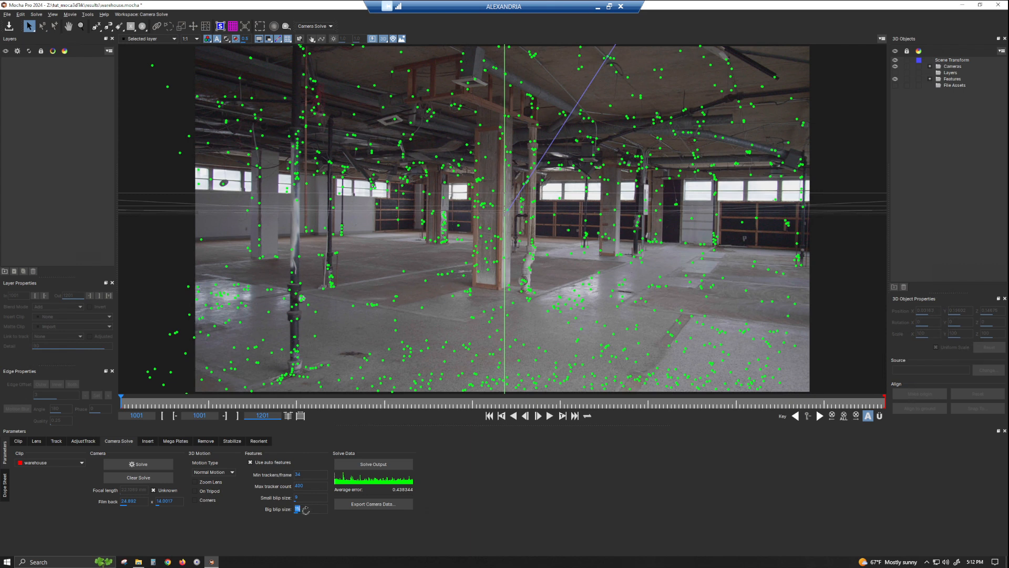
{"action": "type", "text": "1"}
{"action": "left_click", "coordinate": [138, 465]}
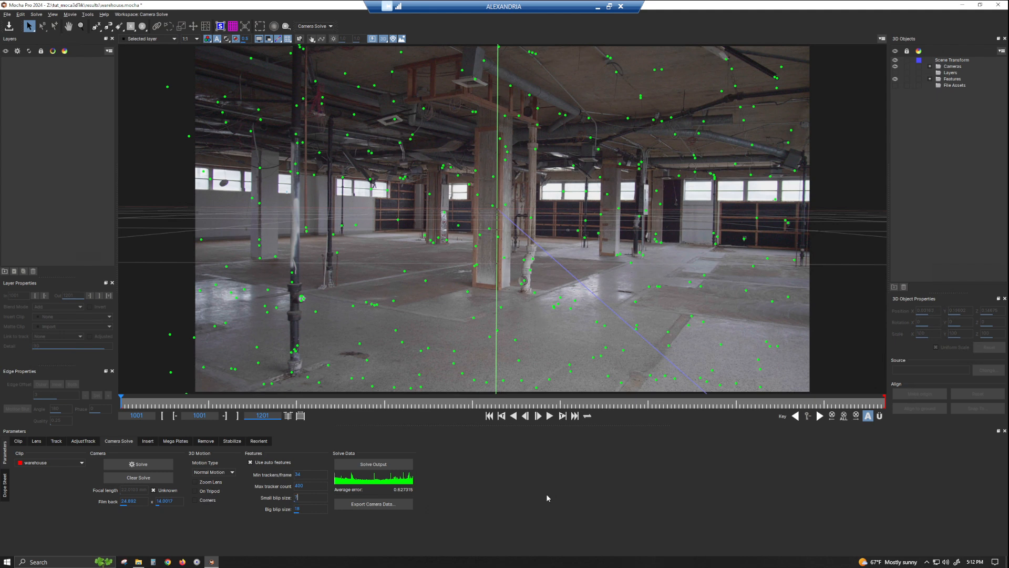
- Restore the small blip size to 7 and the big blip size to 15, and solve the camera again
{"action": "double_click", "coordinate": [313, 509]}
{"action": "type", "text": "15"}
{"action": "left_click", "coordinate": [138, 464]}
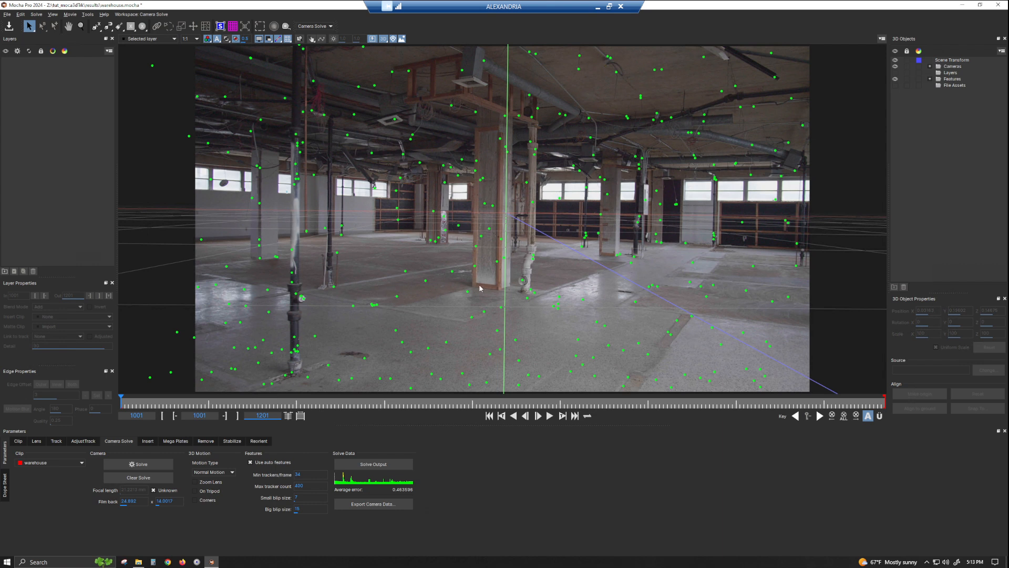
- Draw a four-point X-spline layer around the front face of the central column for planar tracking
{"action": "left_click", "coordinate": [56, 442]}
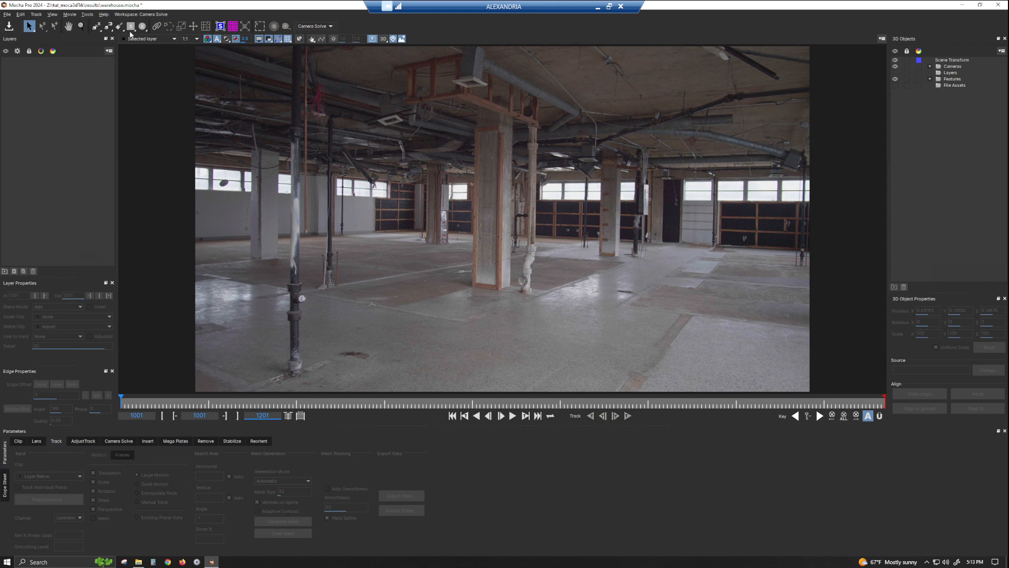
{"action": "left_click", "coordinate": [95, 26]}
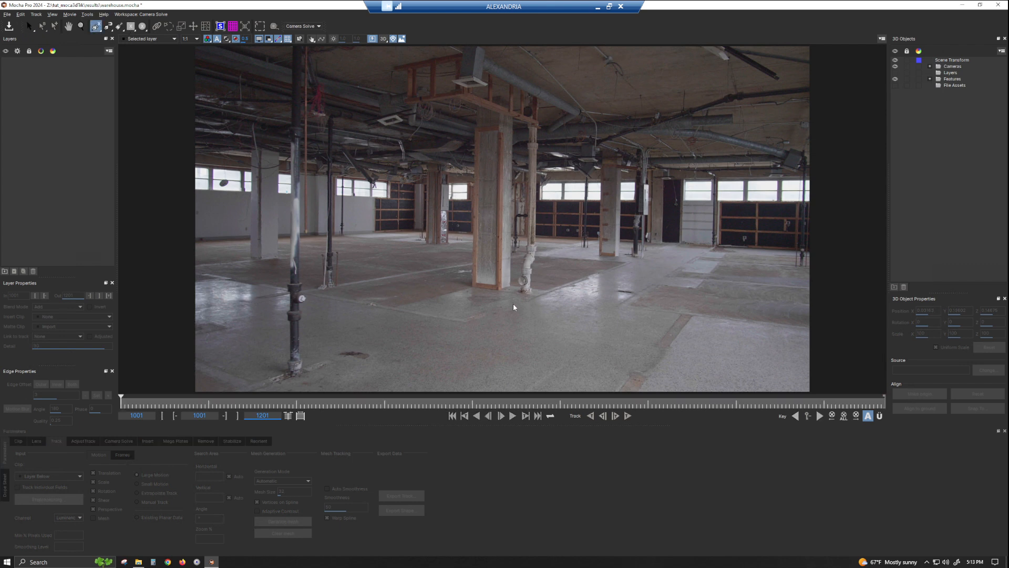
{"action": "left_click", "coordinate": [500, 291]}
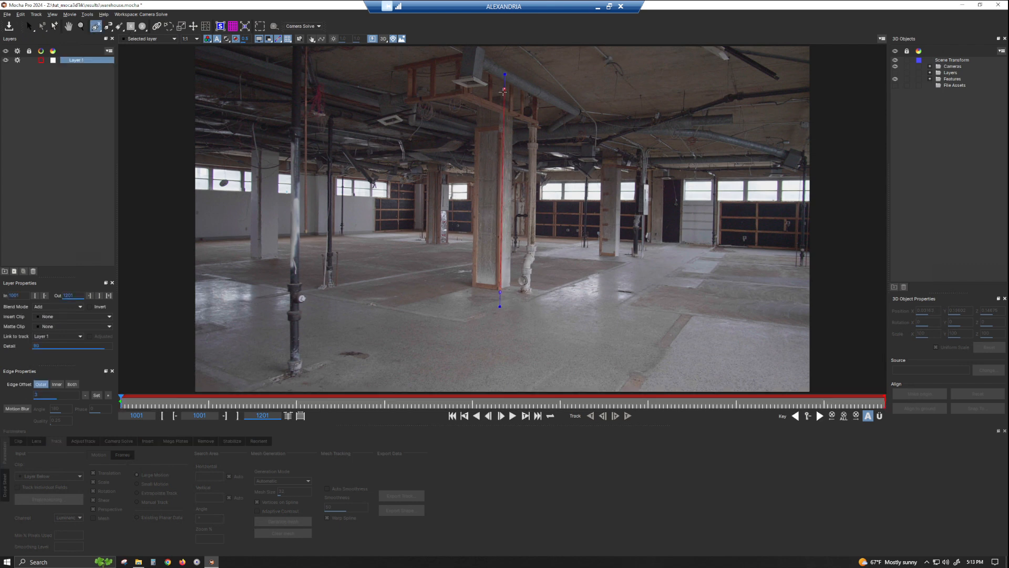
{"action": "left_click", "coordinate": [504, 123]}
{"action": "left_click", "coordinate": [473, 124]}
{"action": "left_click", "coordinate": [469, 290]}
{"action": "right_click", "coordinate": [470, 290]}
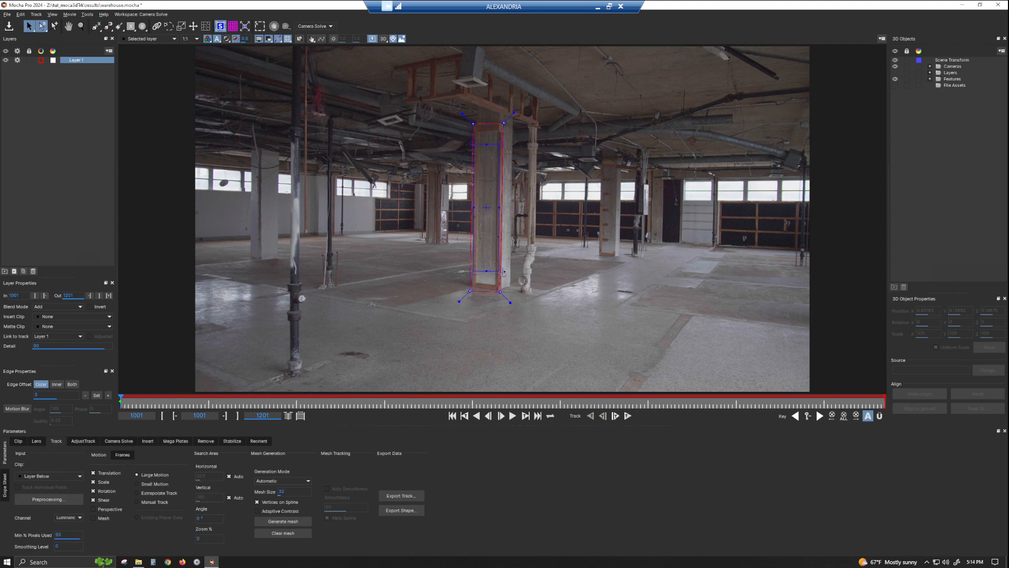
- Align the layer's surface corners with the four corners of the central column's front face
{"action": "left_click_drag", "start_coordinate": [500, 271], "coordinate": [500, 290]}
{"action": "left_click_drag", "start_coordinate": [472, 274], "coordinate": [472, 289]}
{"action": "left_click_drag", "start_coordinate": [496, 141], "coordinate": [472, 124]}
{"action": "left_click_drag", "start_coordinate": [499, 291], "coordinate": [500, 292]}
- Track the column layer forward through the whole clip and solve the camera again with it included
{"action": "left_click", "coordinate": [628, 416]}
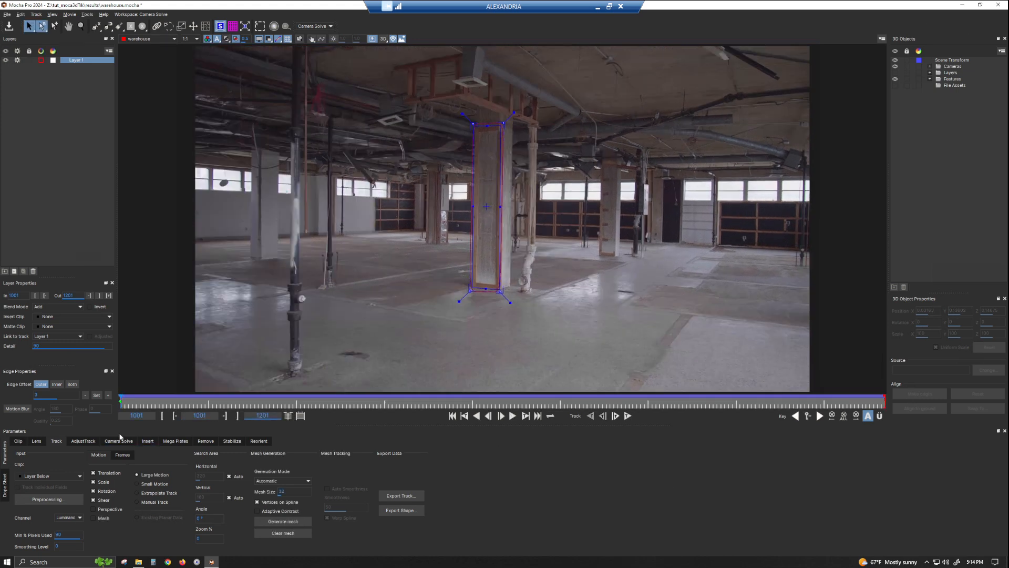
{"action": "left_click", "coordinate": [119, 441]}
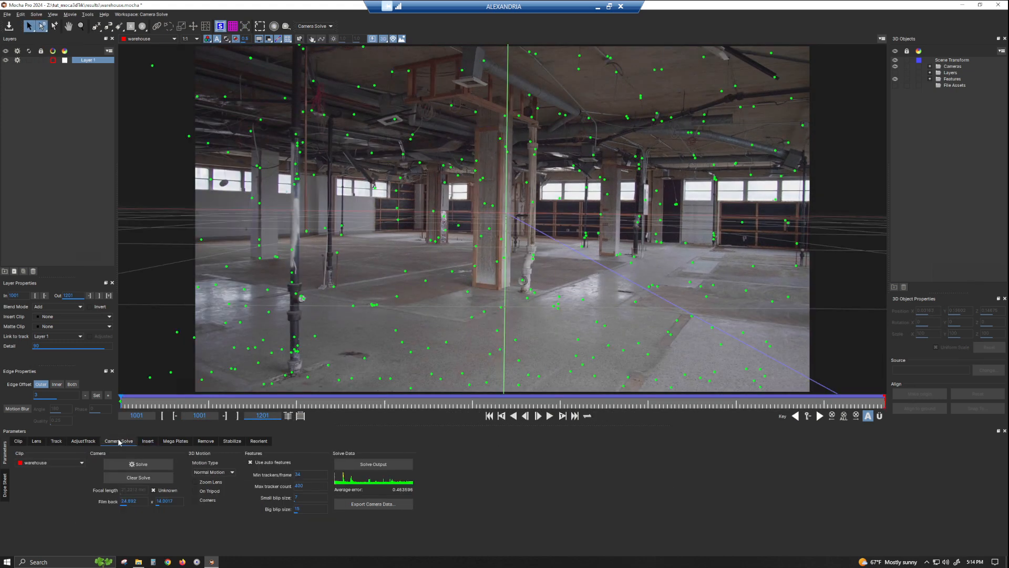
{"action": "left_click", "coordinate": [139, 464]}
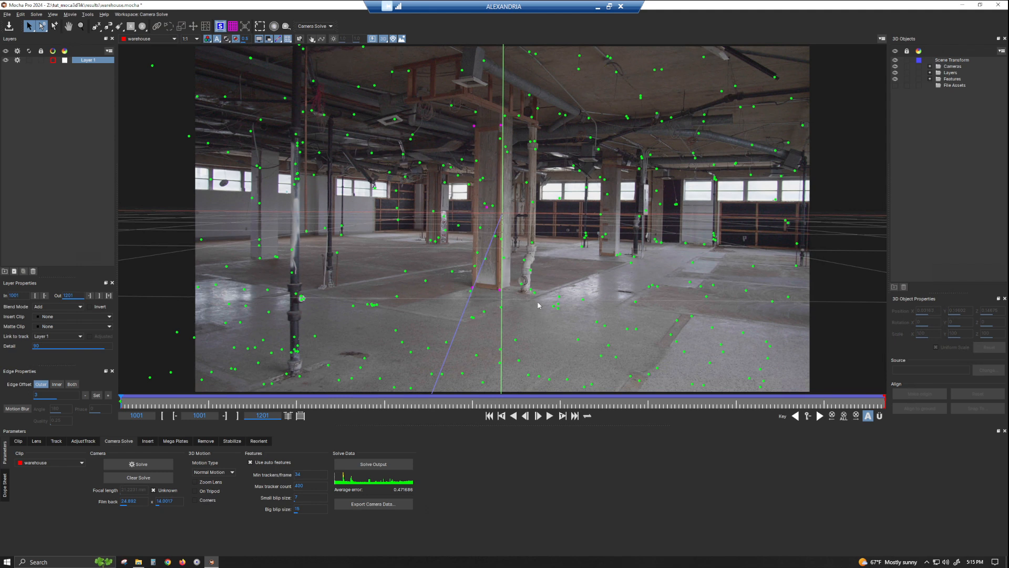
- Expand the Features and Layers groups of the 3D objects and examine Layer 1's surface points on the column
{"action": "left_click", "coordinate": [930, 79]}
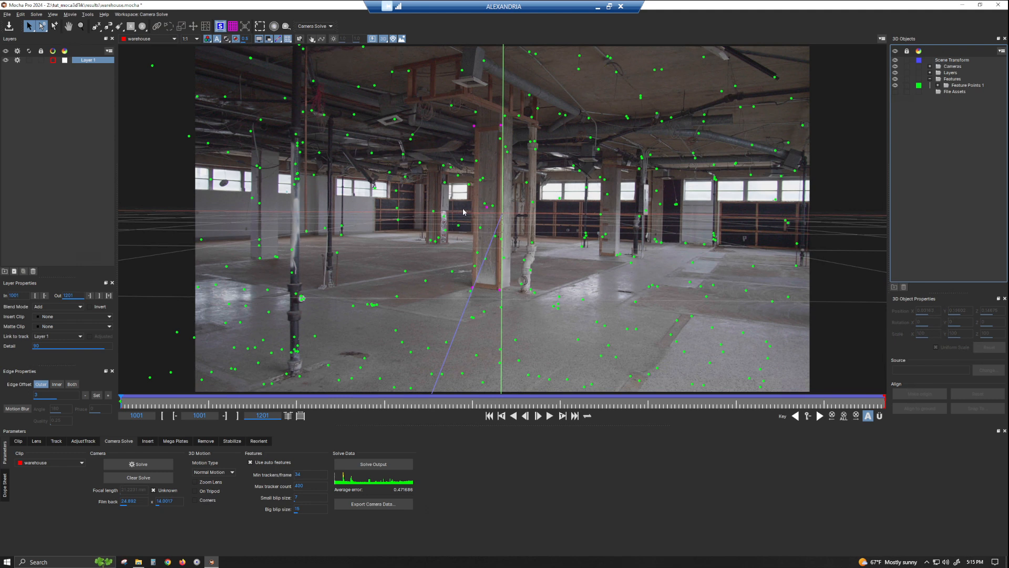
{"action": "left_click", "coordinate": [486, 208]}
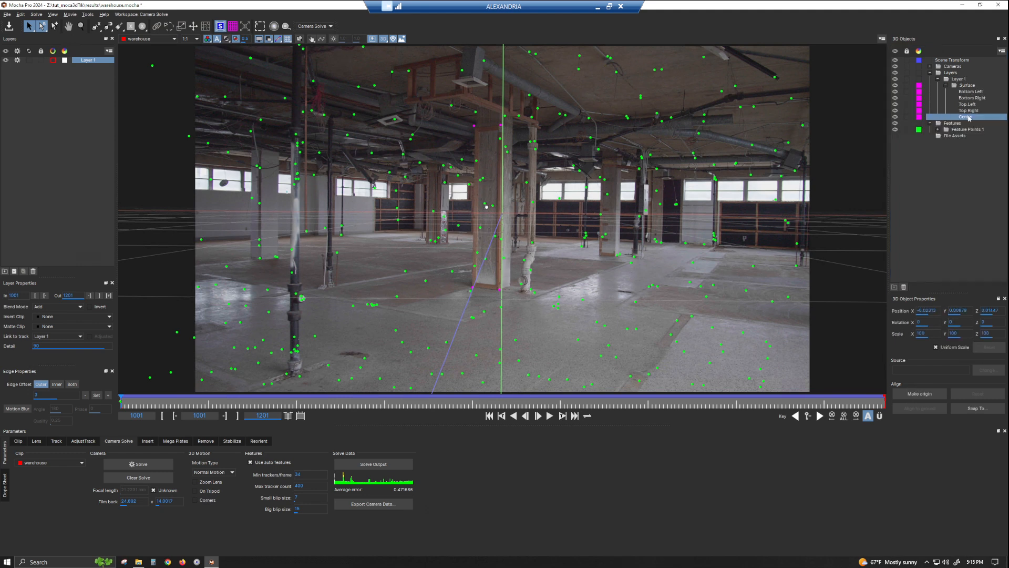
{"action": "left_click", "coordinate": [968, 86]}
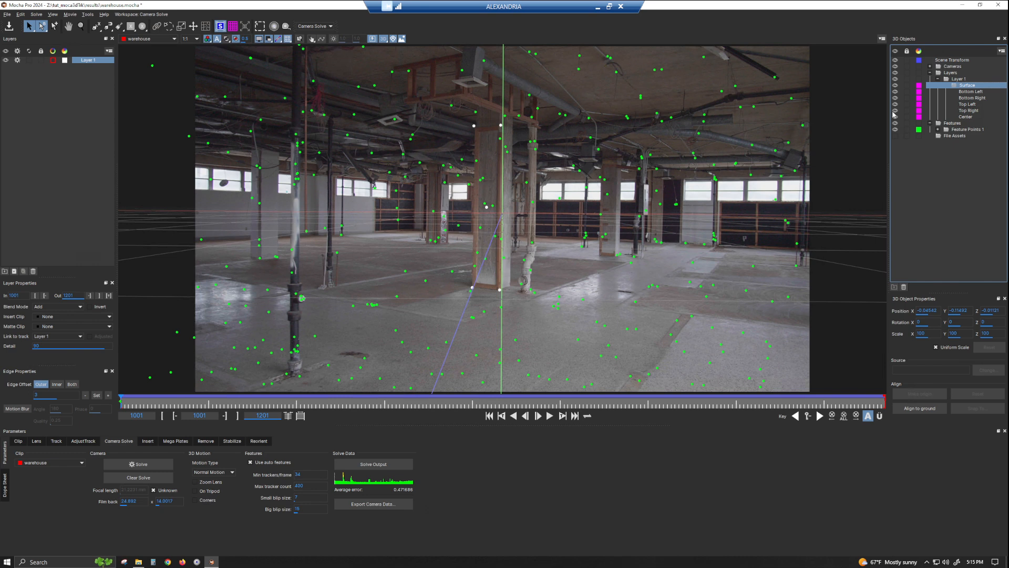
{"action": "left_click", "coordinate": [958, 78]}
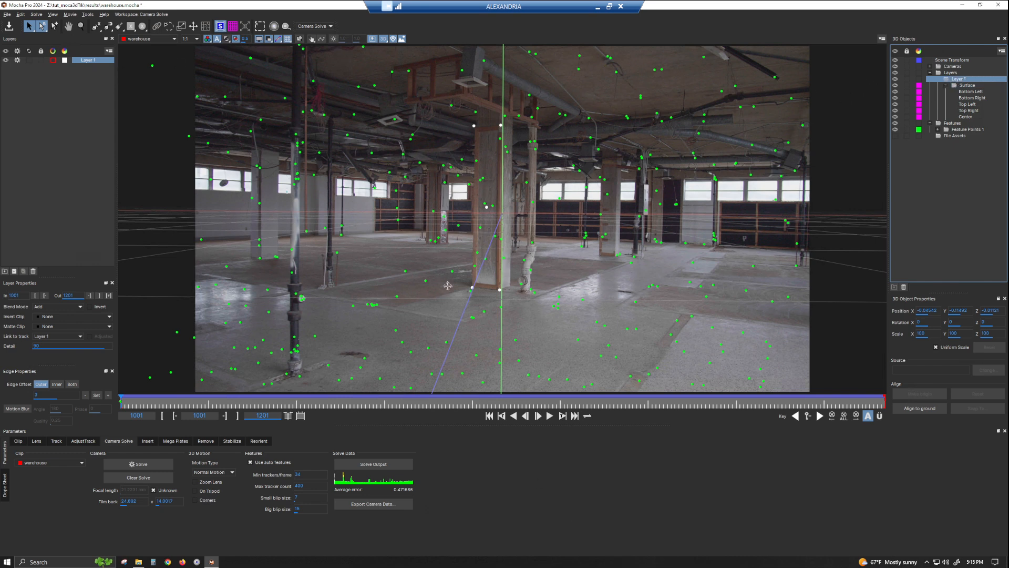
{"action": "left_click", "coordinate": [511, 275]}
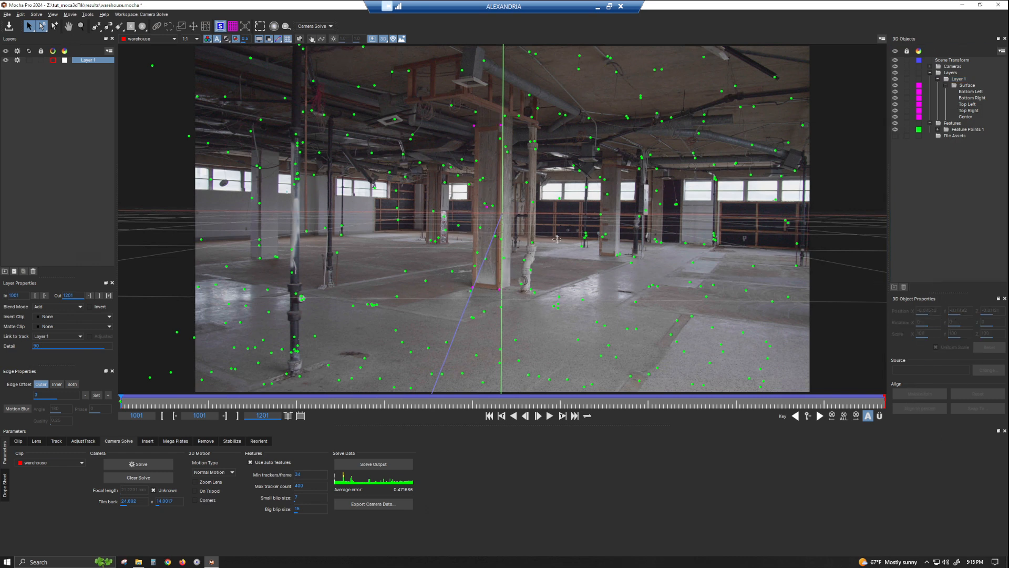
- Examine from several angles in the Perspective view how the column's surface points sit in the point cloud, and return to the Camera view
{"action": "key", "text": "p"}
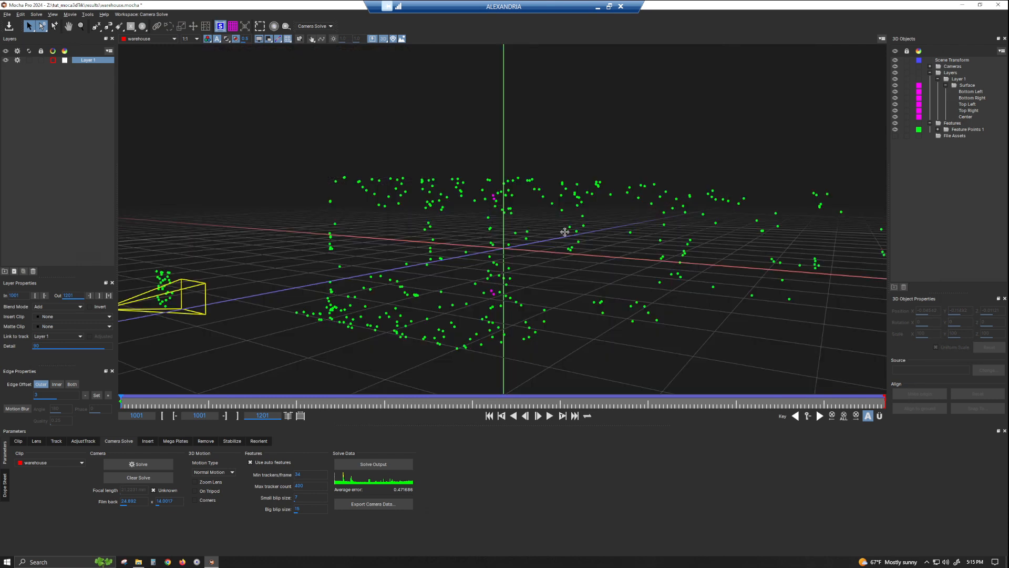
{"action": "left_click_drag", "start_coordinate": [557, 277], "coordinate": [863, 247]}
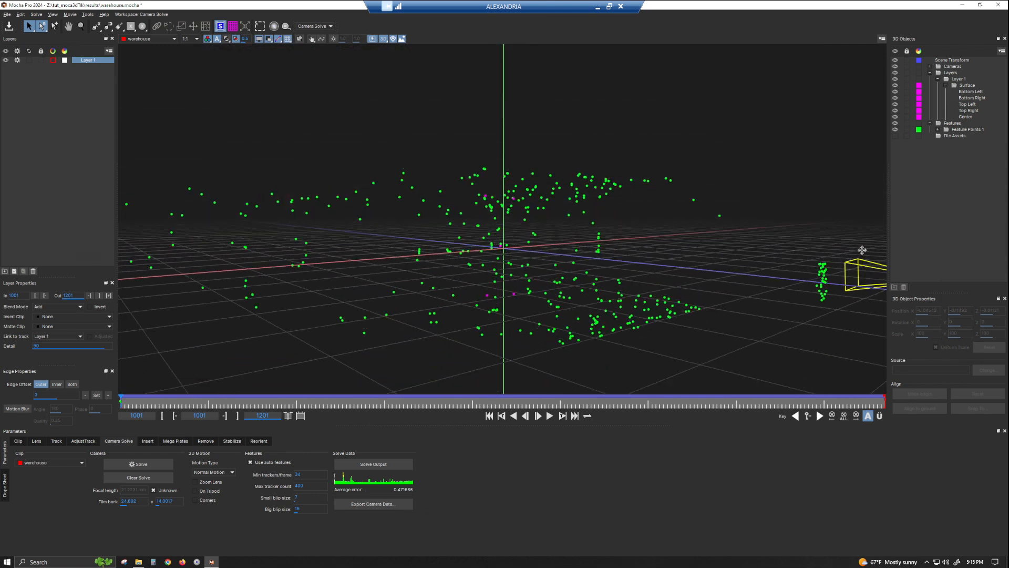
{"action": "left_click_drag", "start_coordinate": [502, 252], "coordinate": [650, 293]}
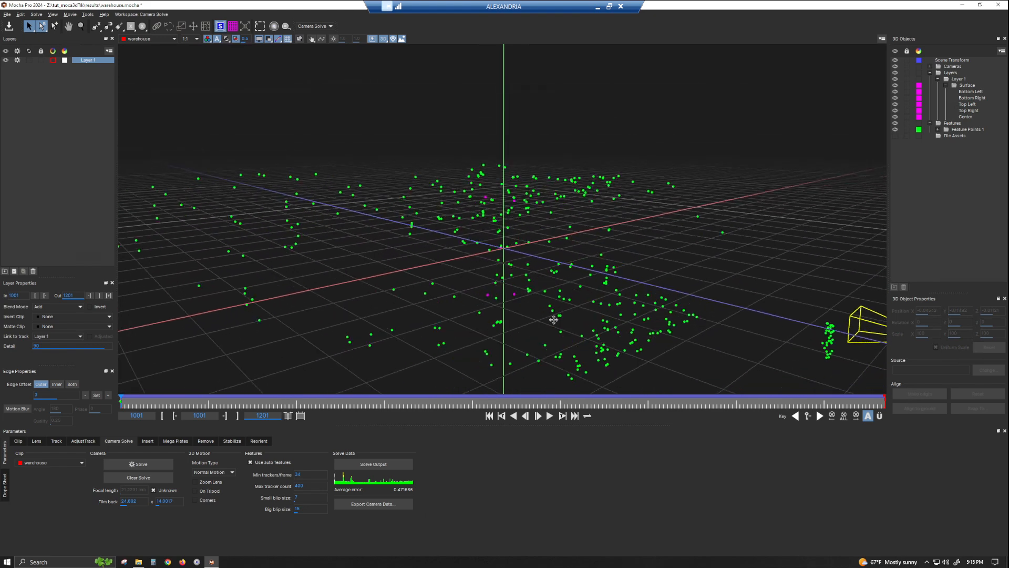
{"action": "left_click_drag", "start_coordinate": [561, 318], "coordinate": [524, 273]}
{"action": "left_click_drag", "start_coordinate": [597, 318], "coordinate": [734, 287]}
{"action": "left_click_drag", "start_coordinate": [522, 261], "coordinate": [770, 405]}
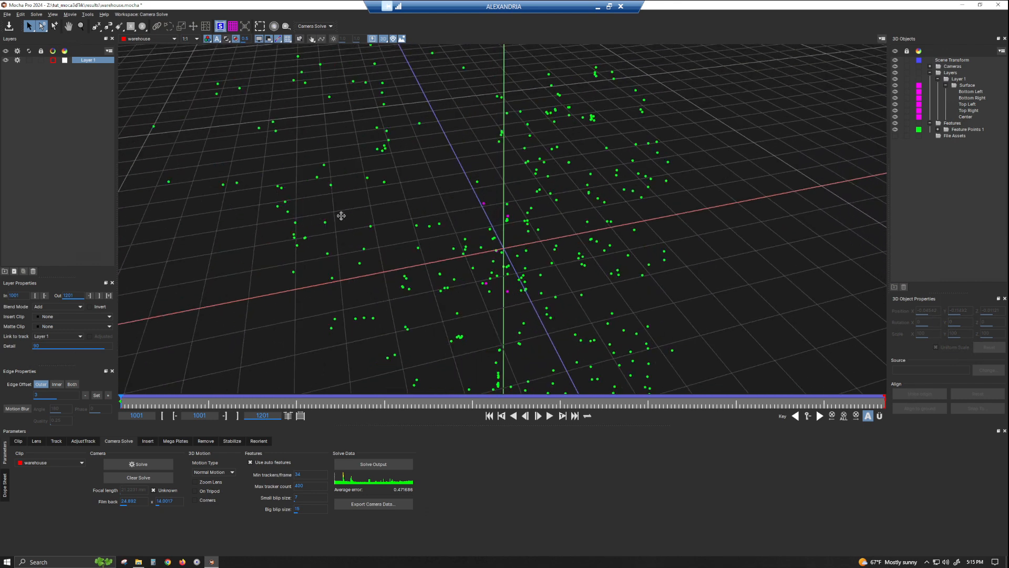
{"action": "left_click_drag", "start_coordinate": [527, 315], "coordinate": [500, 305]}
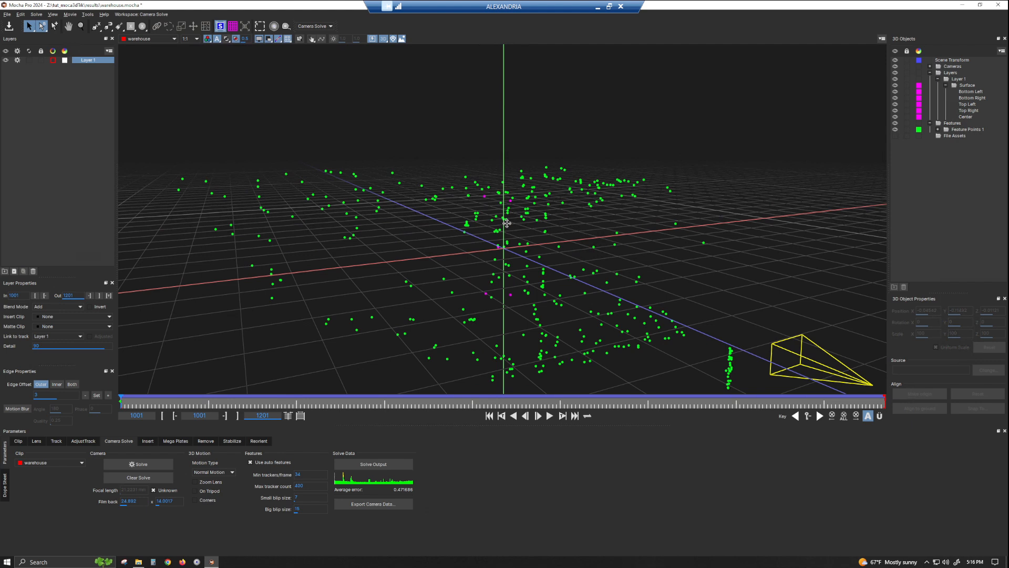
{"action": "key", "text": "asterisk"}
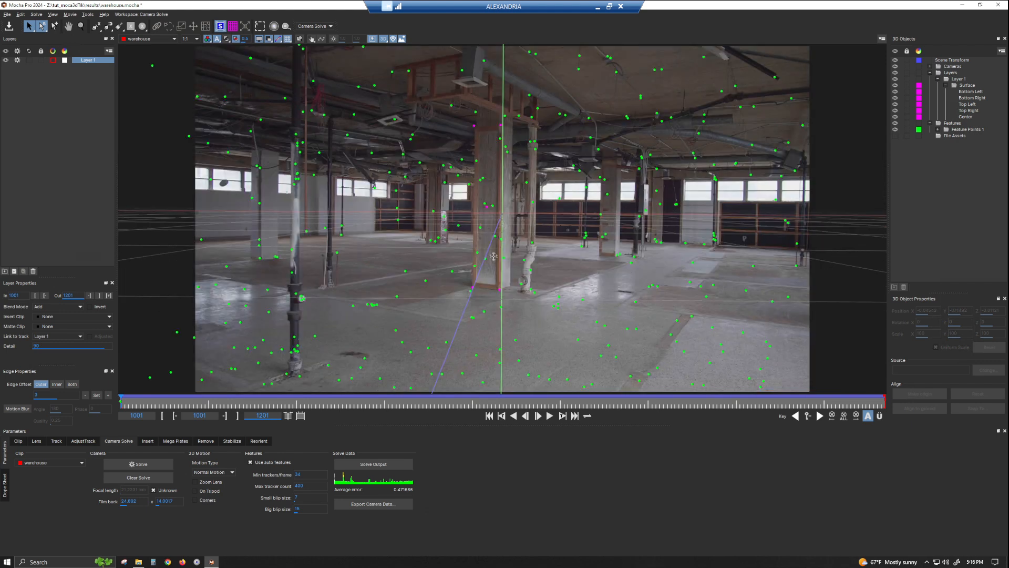
- Make the column layer's Bottom Right surface point the scene origin and align the scene to the ground using the foreground floor feature points
{"action": "left_click", "coordinate": [499, 289]}
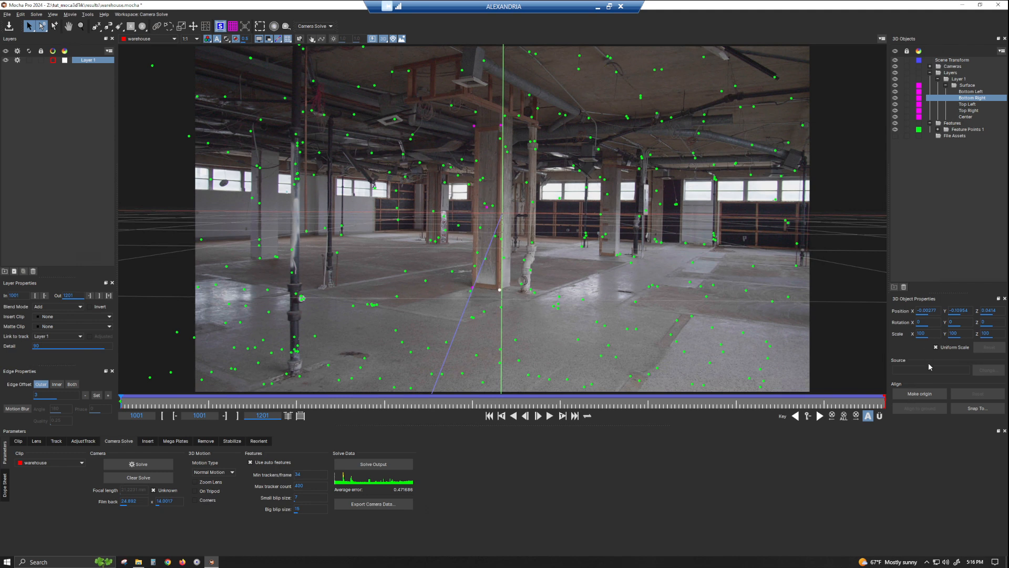
{"action": "left_click", "coordinate": [919, 393]}
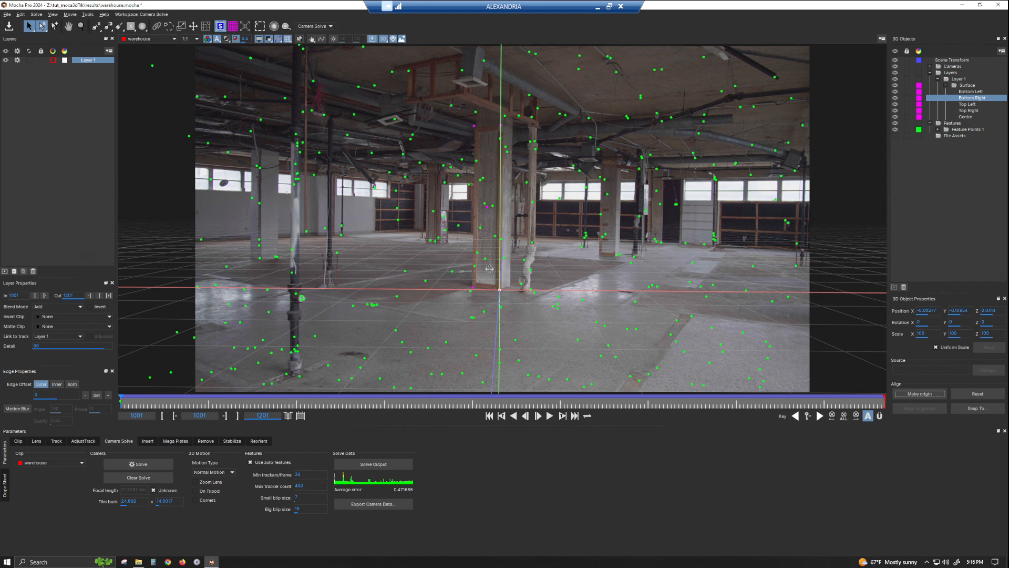
{"action": "left_click_drag", "start_coordinate": [752, 313], "coordinate": [326, 424]}
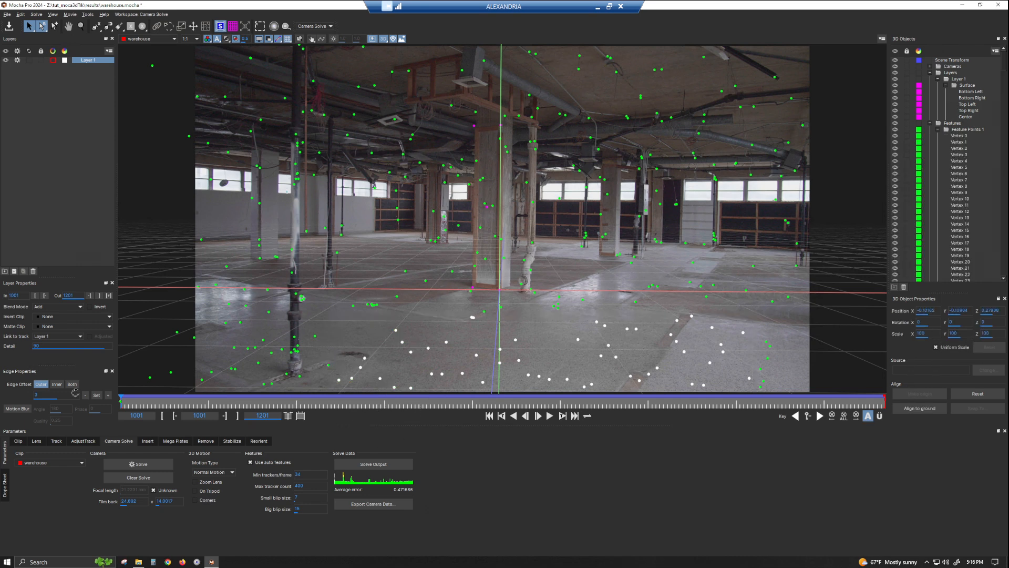
{"action": "left_click_drag", "start_coordinate": [200, 416], "coordinate": [1, 399]}
{"action": "left_click", "coordinate": [912, 411]}
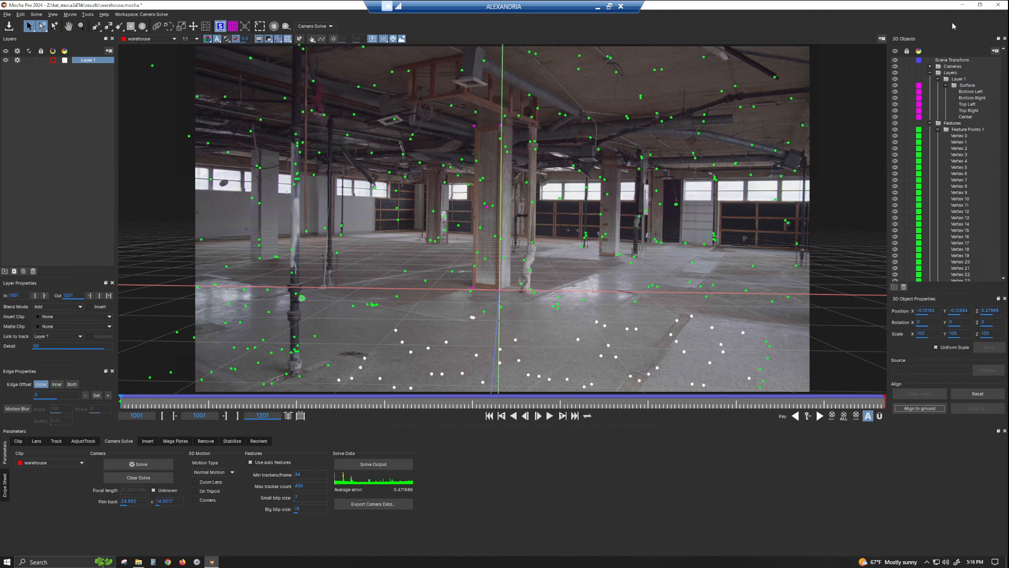
- Rotate the Scene Transform about the Y axis to about 17 degrees and check the rotated points in the Perspective view
{"action": "left_click", "coordinate": [955, 61]}
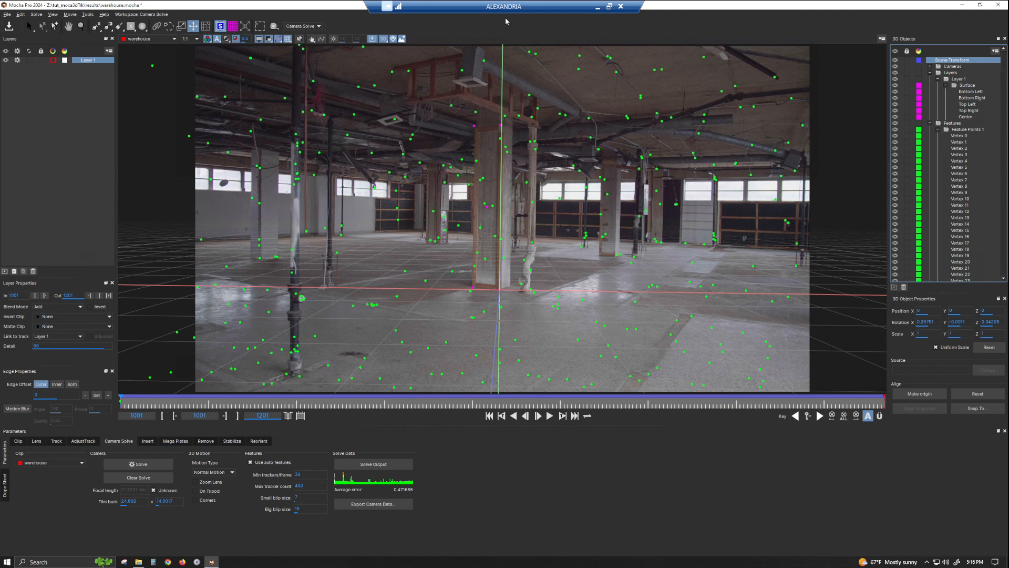
{"action": "left_click_drag", "start_coordinate": [955, 320], "coordinate": [1008, 319]}
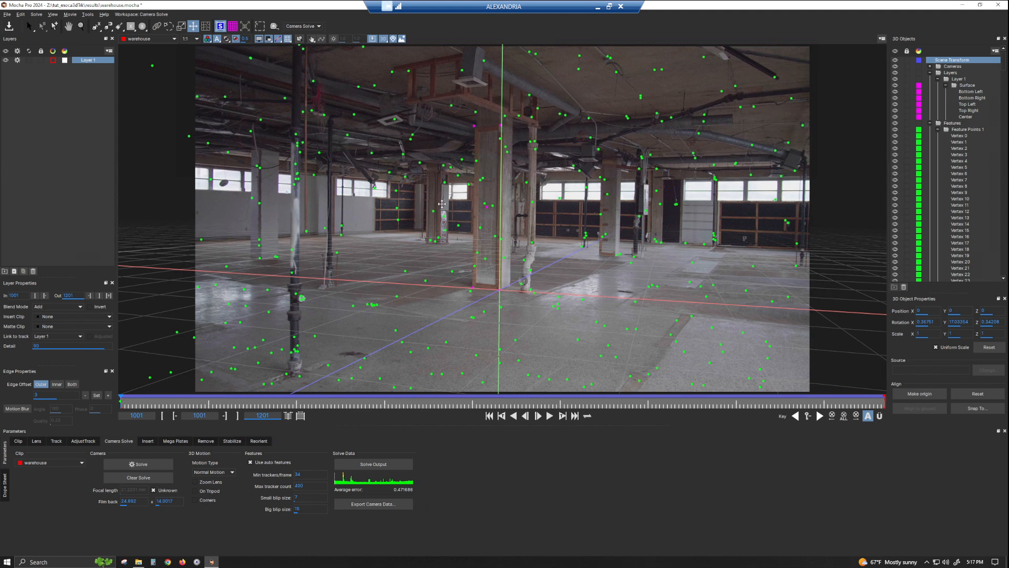
{"action": "key", "text": "c"}
{"action": "left_click_drag", "start_coordinate": [452, 262], "coordinate": [458, 350]}
{"action": "key", "text": "space"}
{"action": "key", "text": "space"}
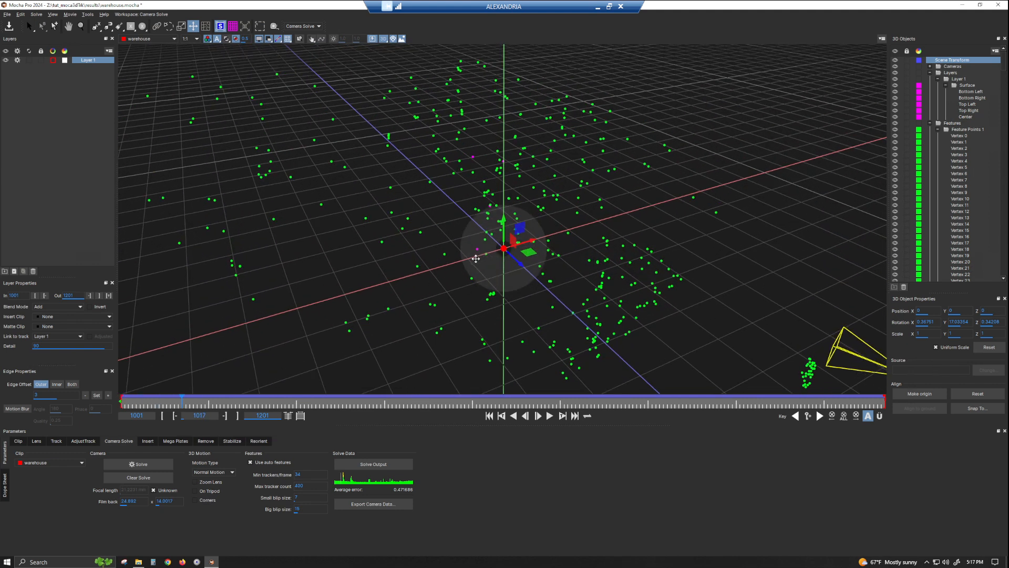
{"action": "left_click_drag", "start_coordinate": [414, 299], "coordinate": [637, 294]}
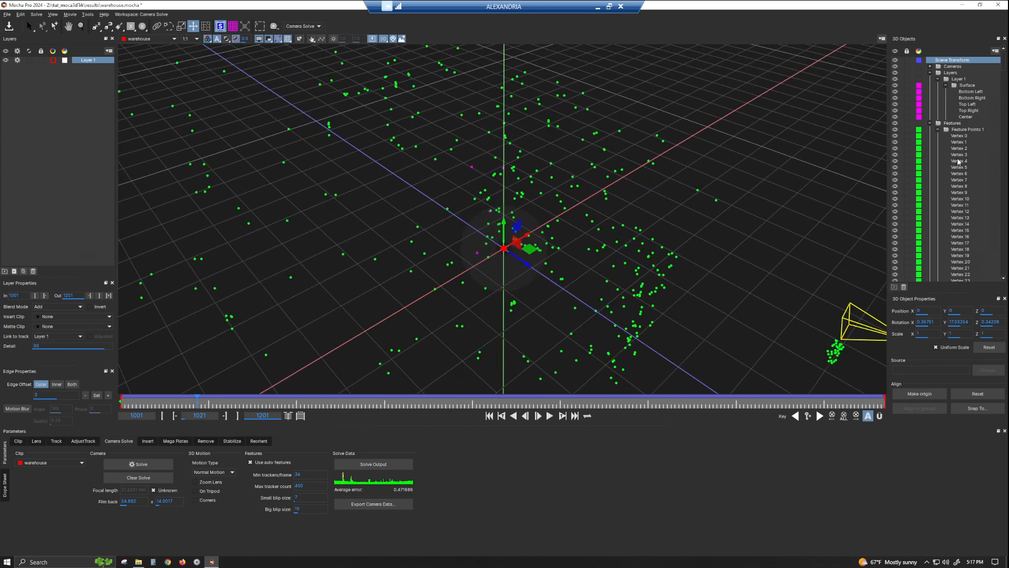
- Set the Scene Transform's Y rotation to about 45.1 degrees and check the point cloud's orientation against the grid from several angles
{"action": "left_click_drag", "start_coordinate": [955, 321], "coordinate": [757, 313]}
{"action": "key", "text": "ctrl+z"}
{"action": "left_click_drag", "start_coordinate": [949, 325], "coordinate": [898, 359]}
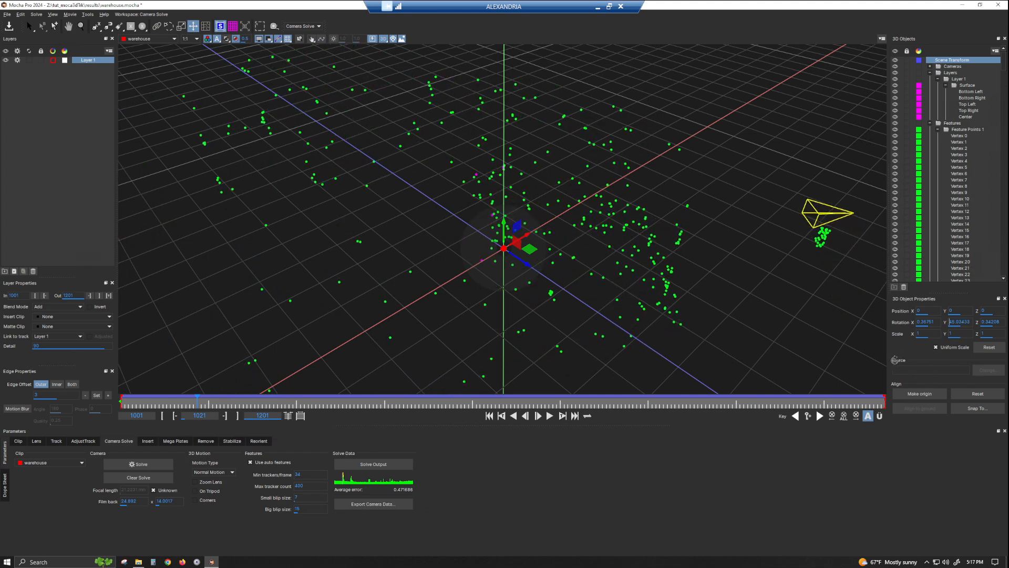
{"action": "left_click_drag", "start_coordinate": [655, 288], "coordinate": [479, 266]}
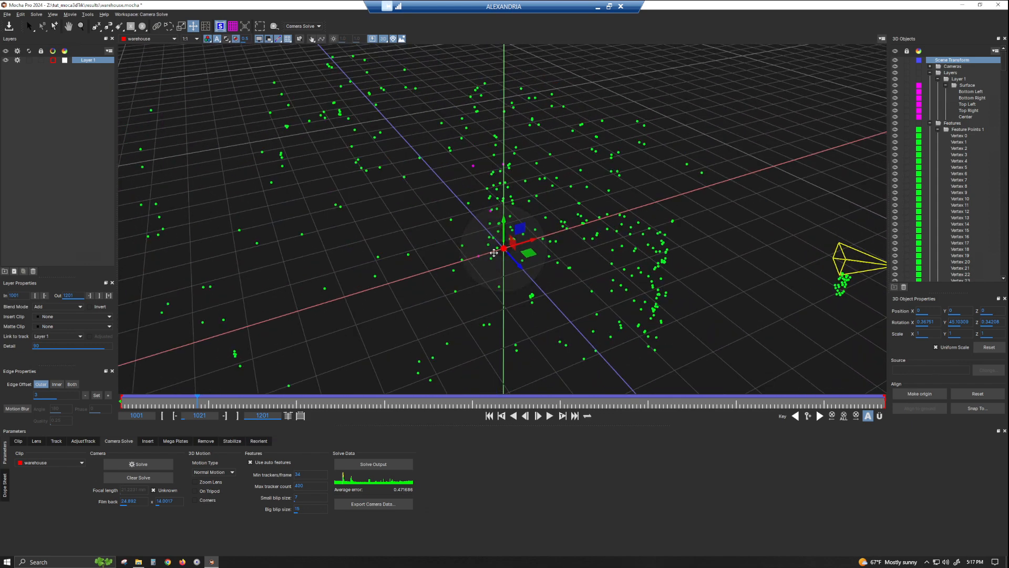
{"action": "left_click_drag", "start_coordinate": [476, 272], "coordinate": [449, 179]}
{"action": "left_click_drag", "start_coordinate": [732, 282], "coordinate": [617, 319]}
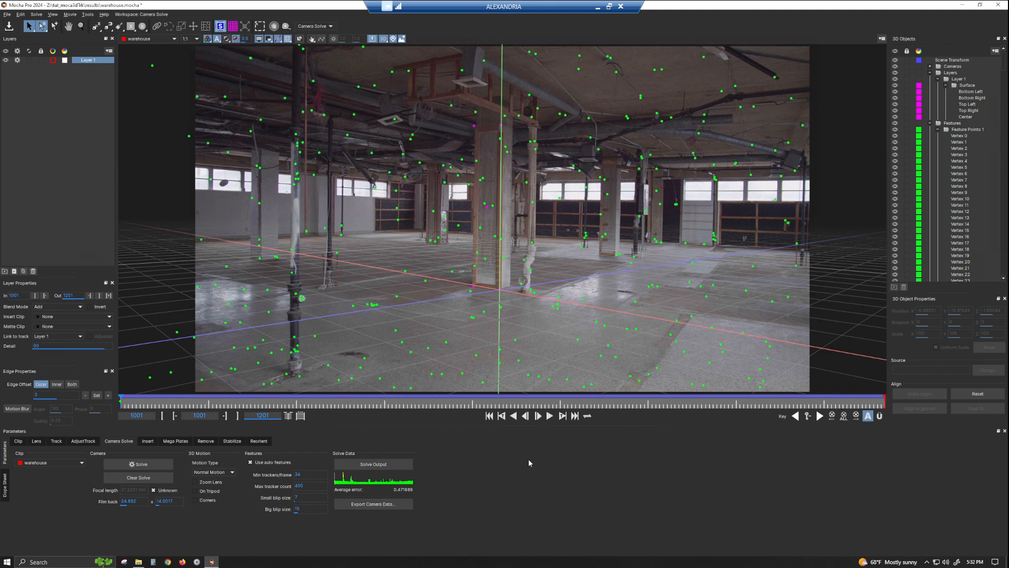
- Set the scene scale by giving the distance between the column's Bottom Right and Bottom Left surface points as 3.6
{"action": "left_click", "coordinate": [500, 290]}
{"action": "left_click", "coordinate": [473, 288], "text": "shift"}
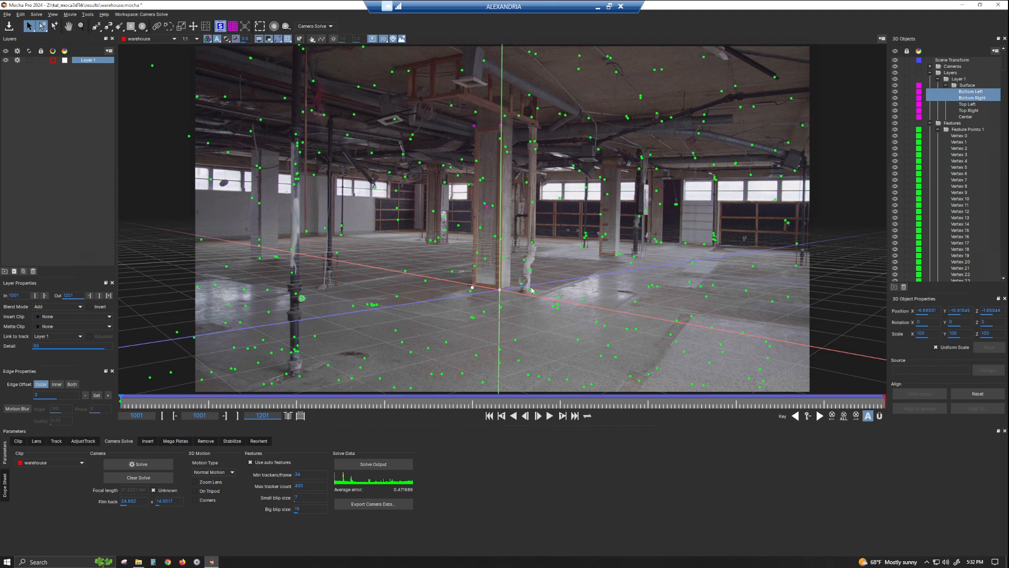
{"action": "left_click", "coordinate": [287, 29]}
{"action": "double_click", "coordinate": [319, 25]}
{"action": "type", "text": "3.6"}
{"action": "key", "text": "Return"}
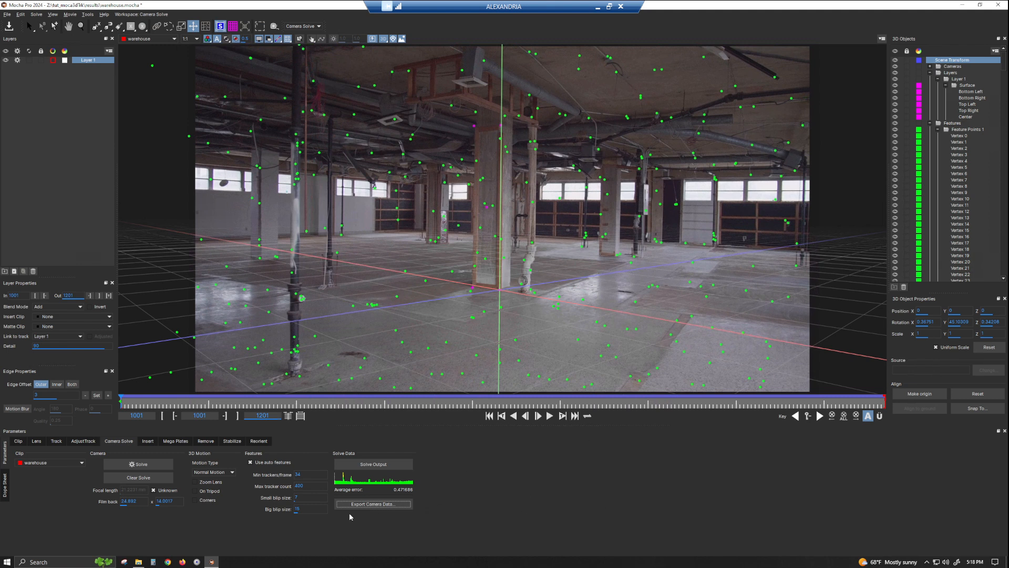
- Start exporting the camera data and show the available export formats
{"action": "left_click", "coordinate": [376, 503]}
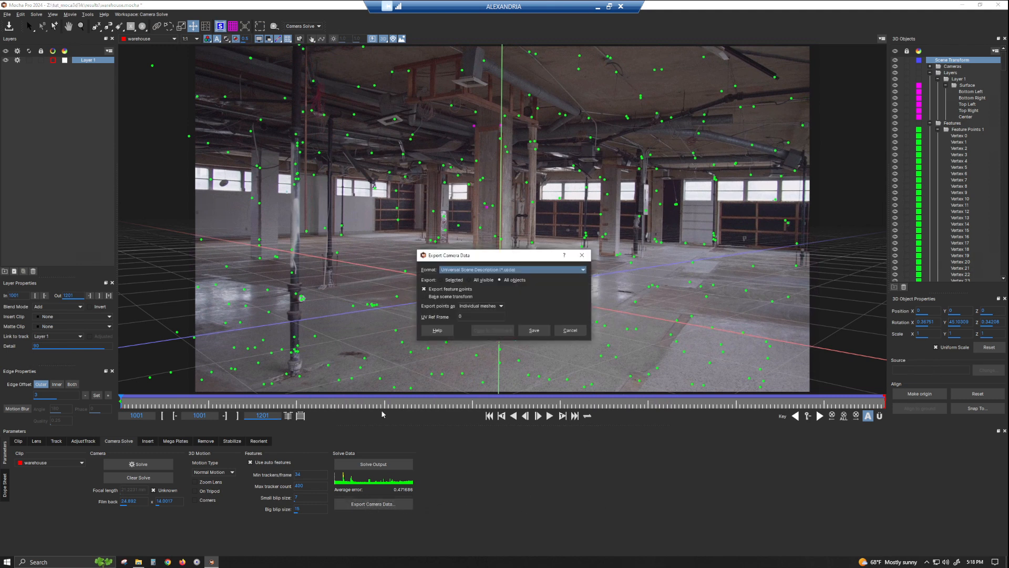
{"action": "left_click", "coordinate": [503, 270]}
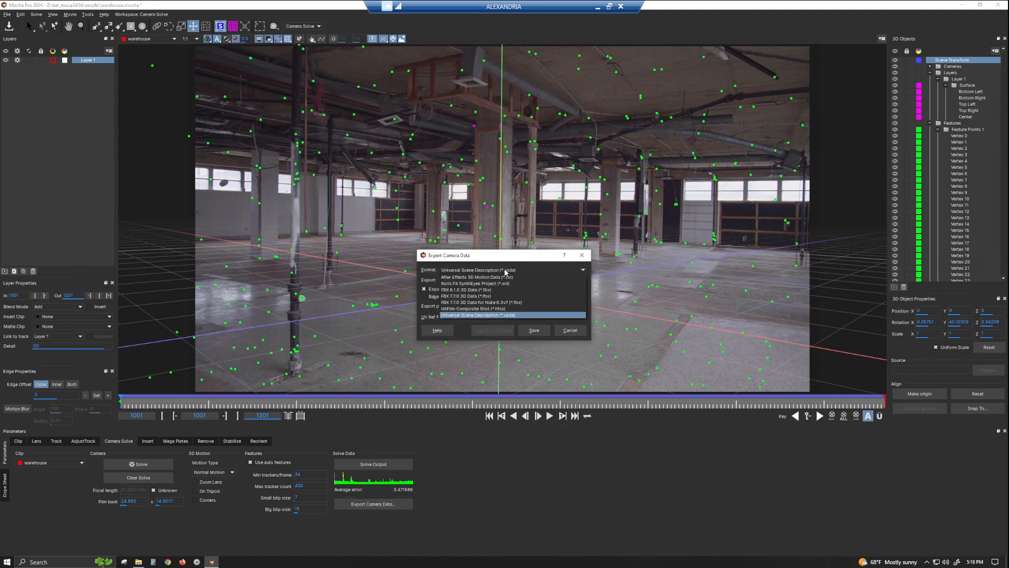